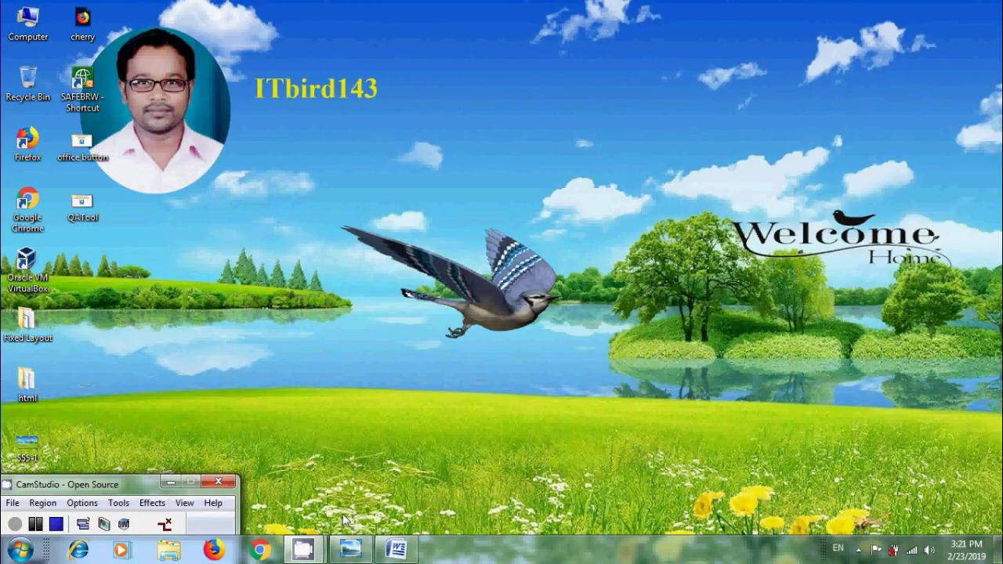
# Switch to Microsoft Word and create a new blank document.
pyautogui.click(351, 549)
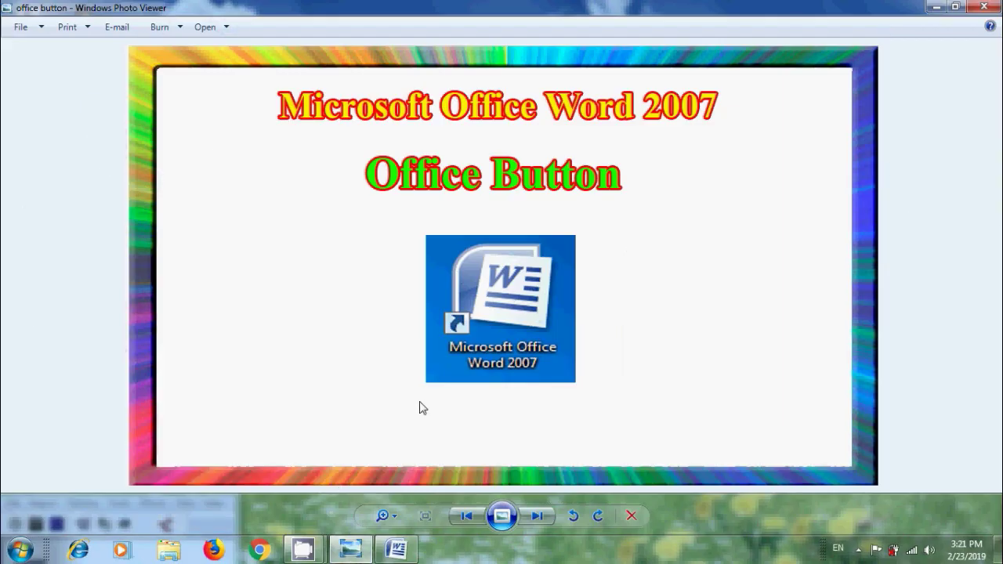
pyautogui.click(397, 549)
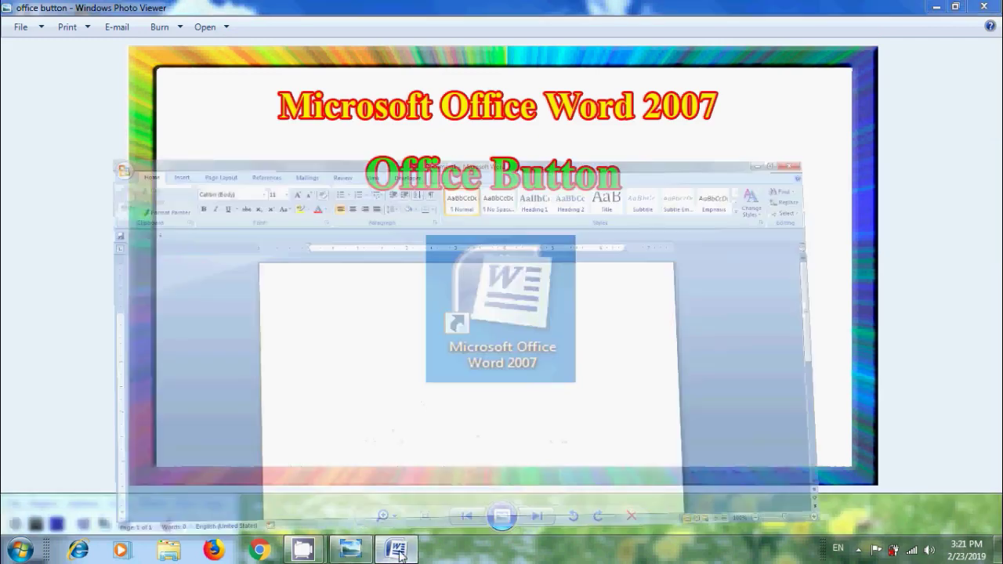
pyautogui.click(16, 17)
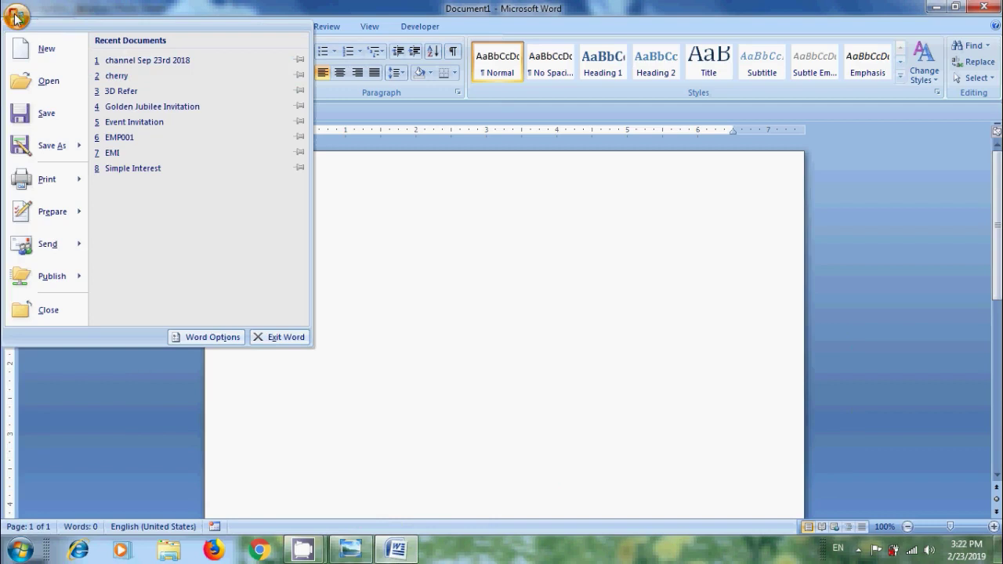
pyautogui.click(56, 43)
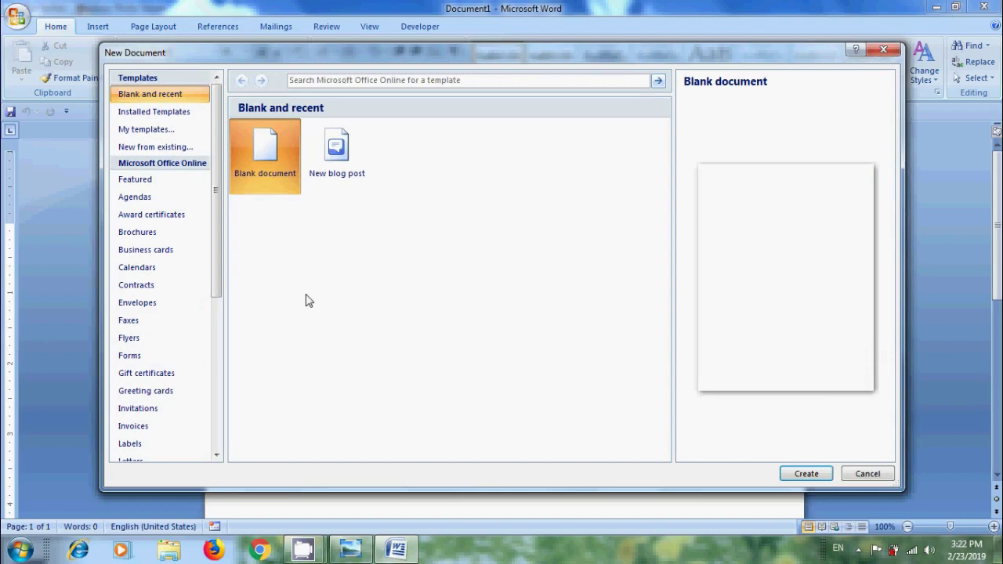
pyautogui.click(805, 474)
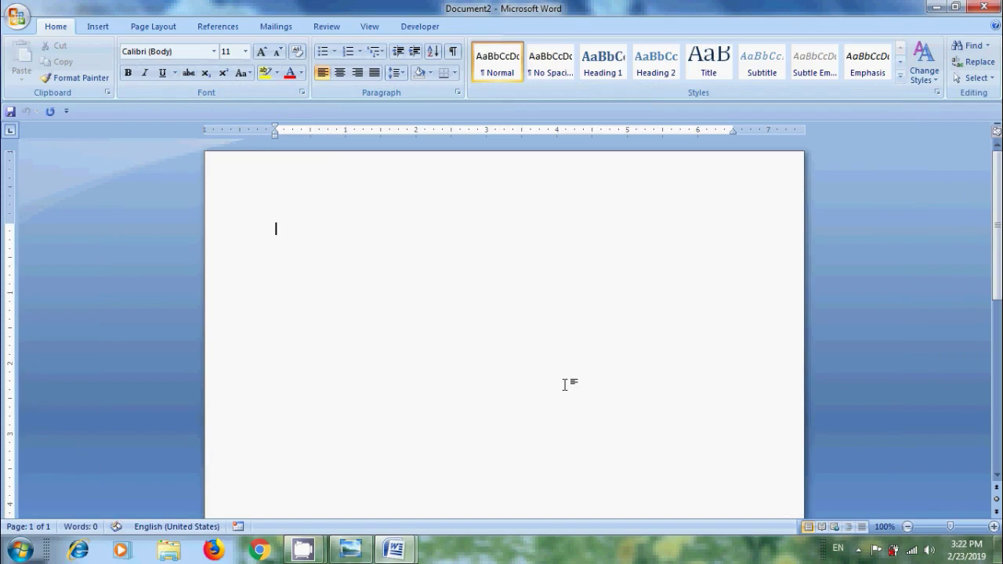
# Open the StudentData document from the Documents library to view it, and close it again.
pyautogui.click(19, 17)
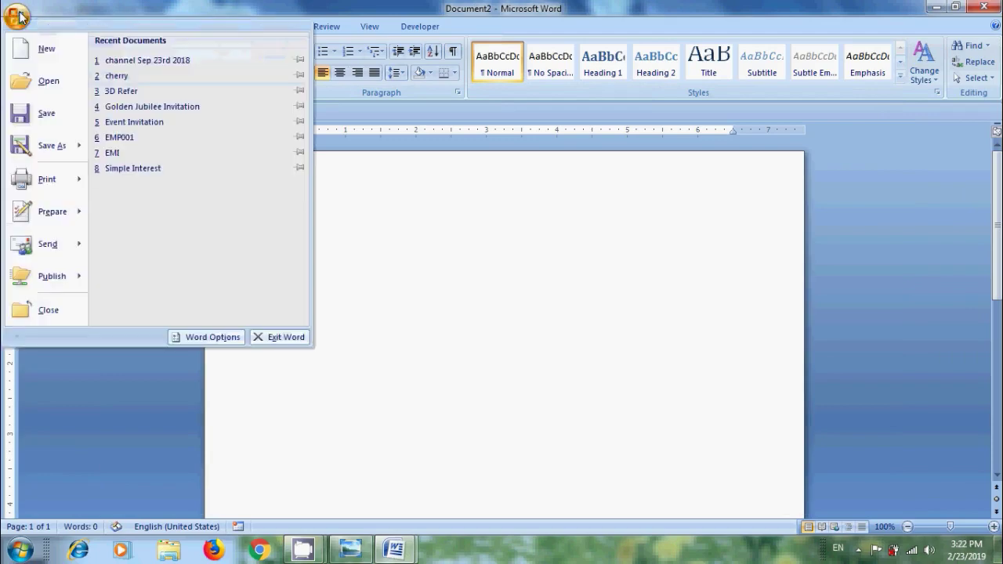
pyautogui.click(54, 86)
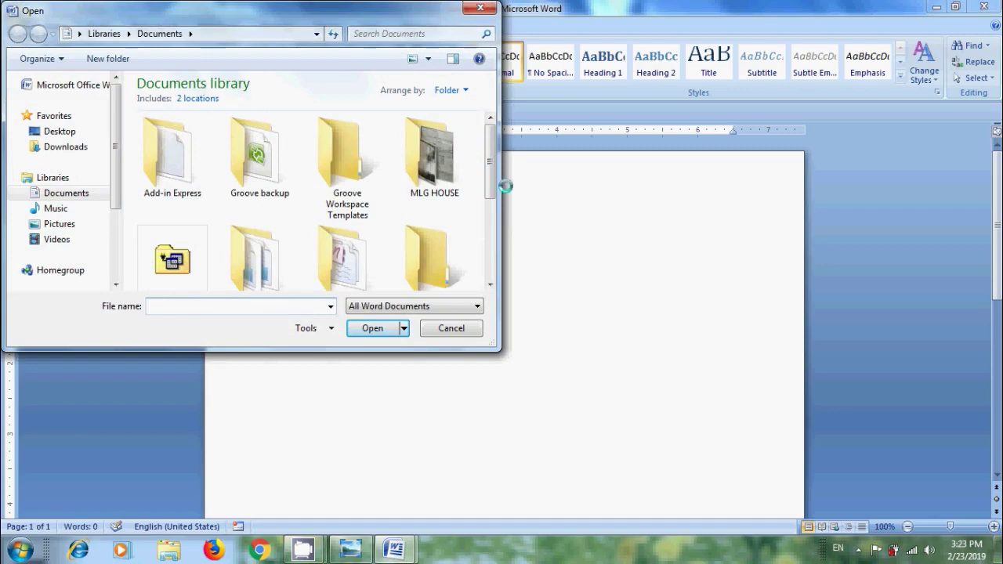
pyautogui.moveTo(493, 167); pyautogui.dragTo(494, 255)
pyautogui.click(188, 253)
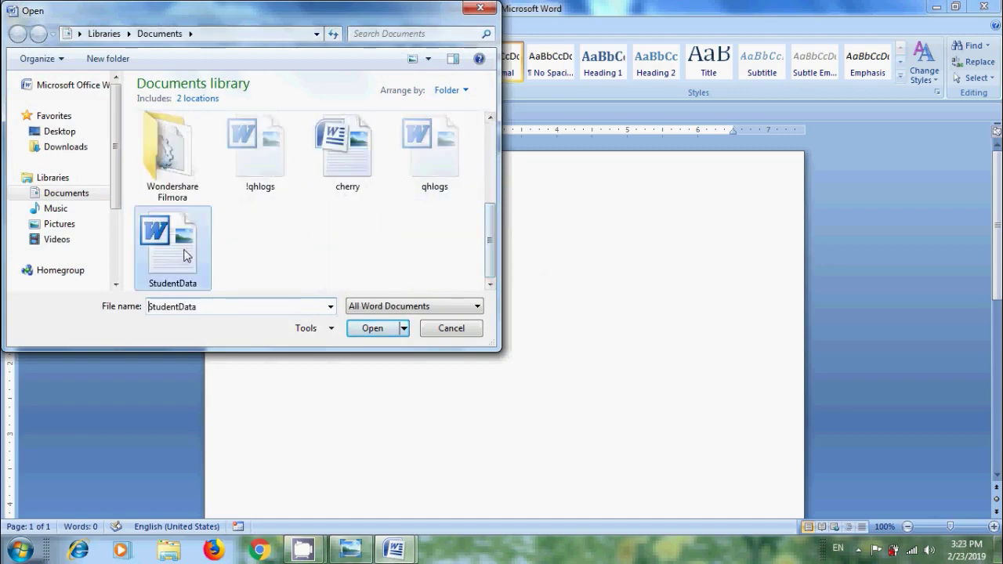
pyautogui.click(371, 328)
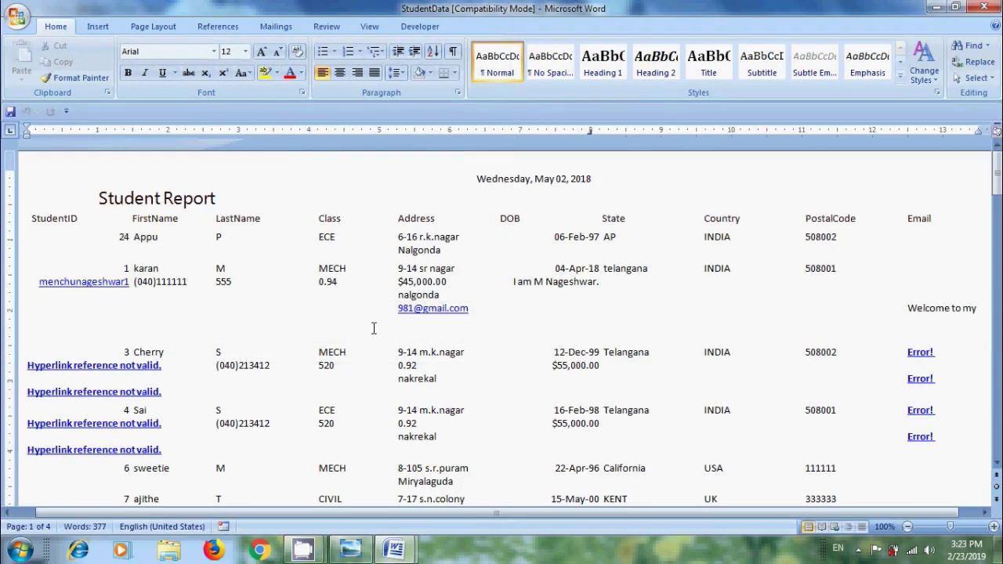
pyautogui.click(989, 6)
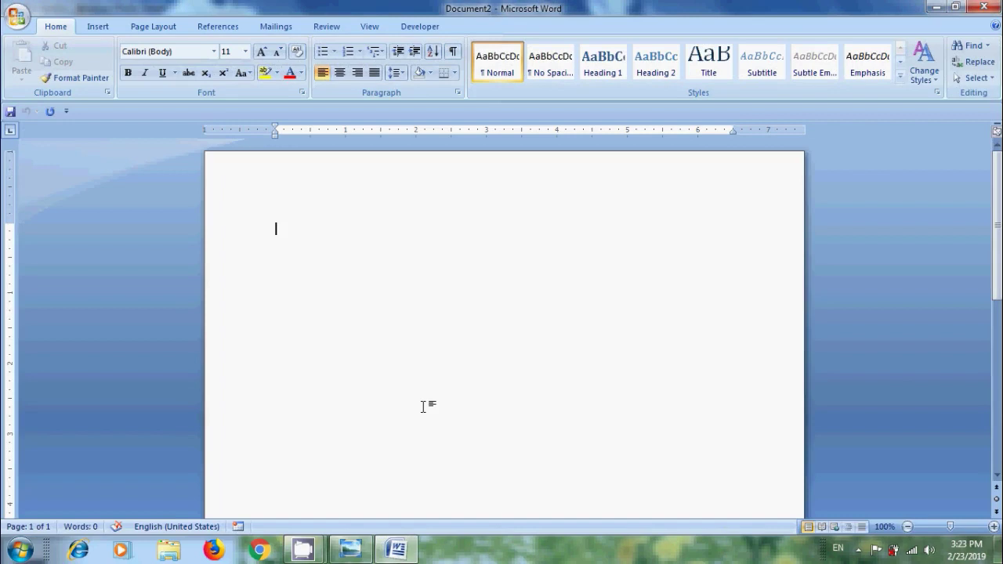
# Write "Cherry is Smart and Clever." as the first line of the blank document.
pyautogui.write('Cherry is Sma')
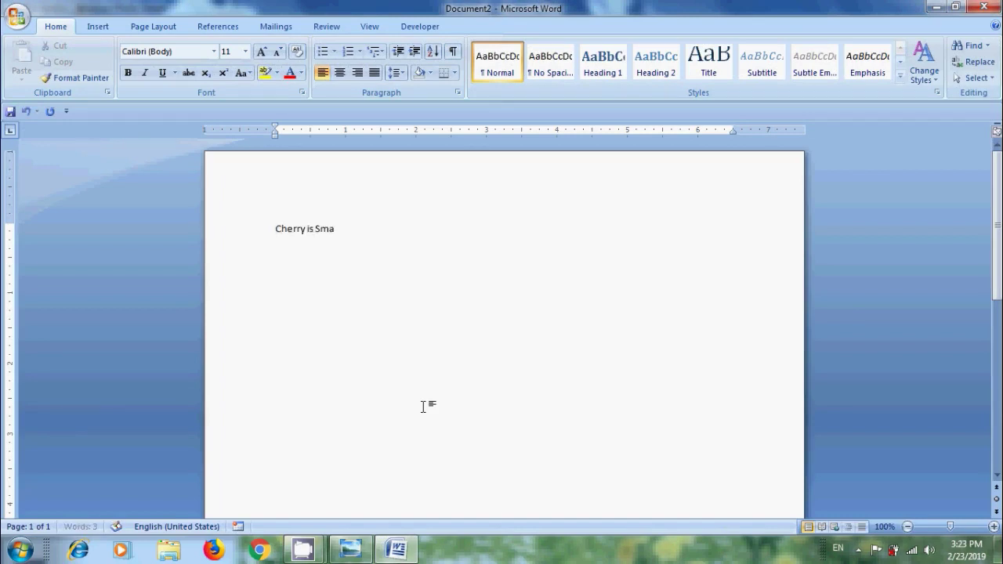
pyautogui.write('rt and Clever.')
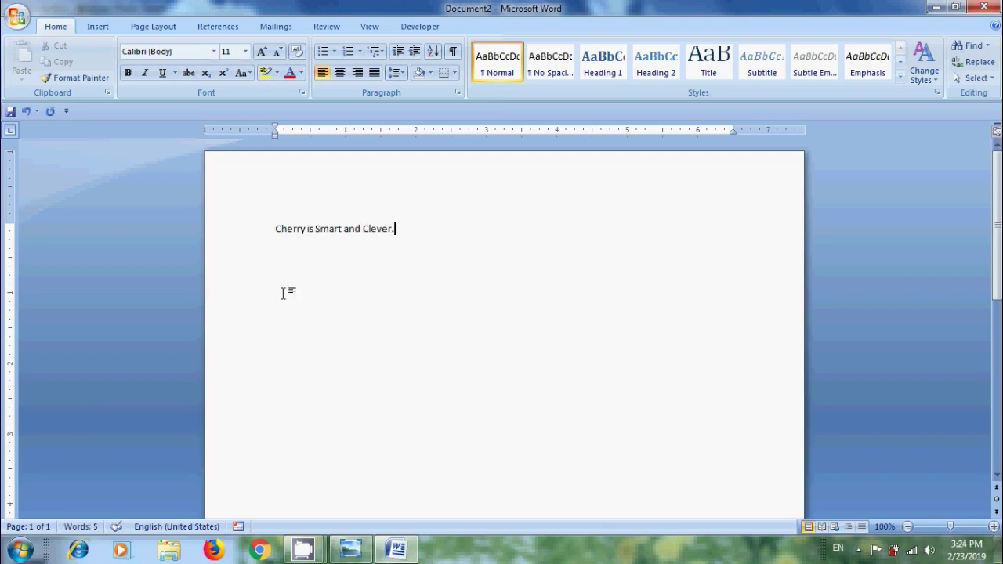
# Save the document to the Desktop as a Word Document named "Cherry is Smart and Clever".
pyautogui.click(9, 112)
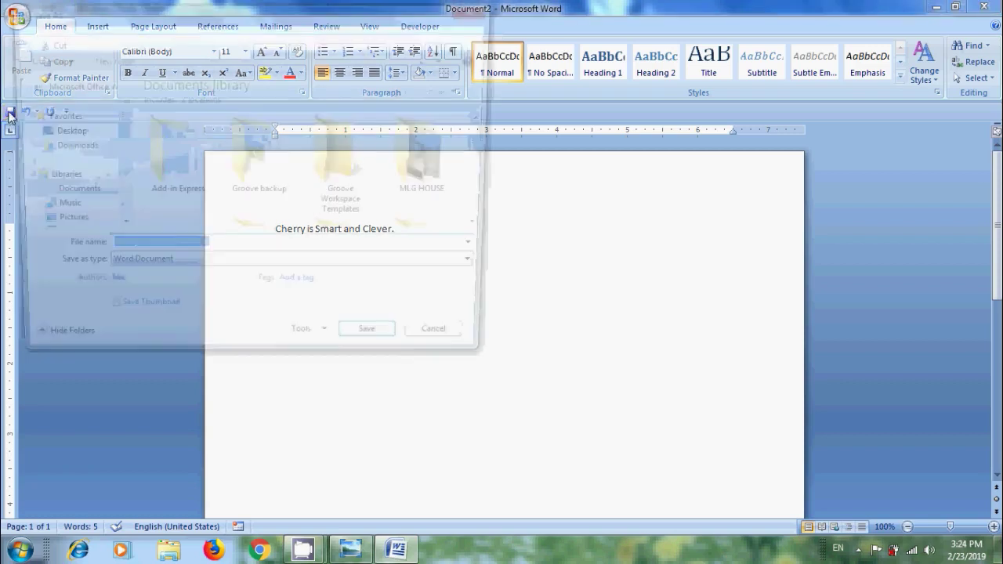
pyautogui.click(482, 10)
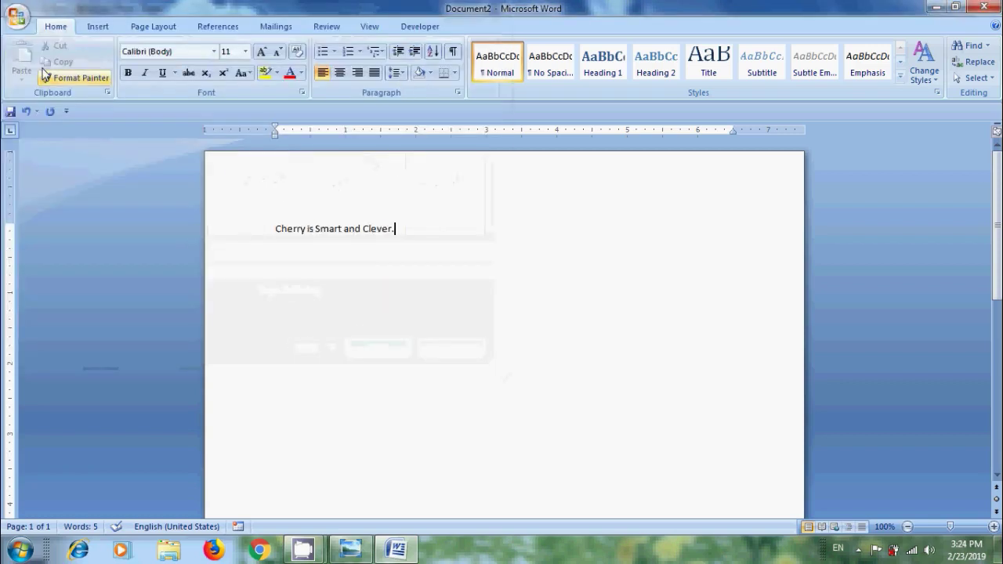
pyautogui.click(19, 17)
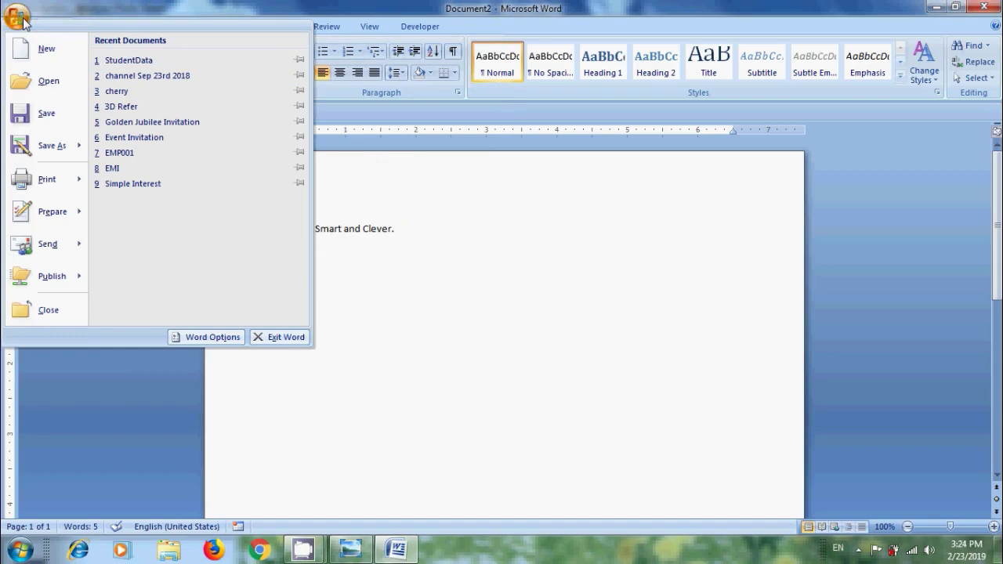
pyautogui.click(47, 116)
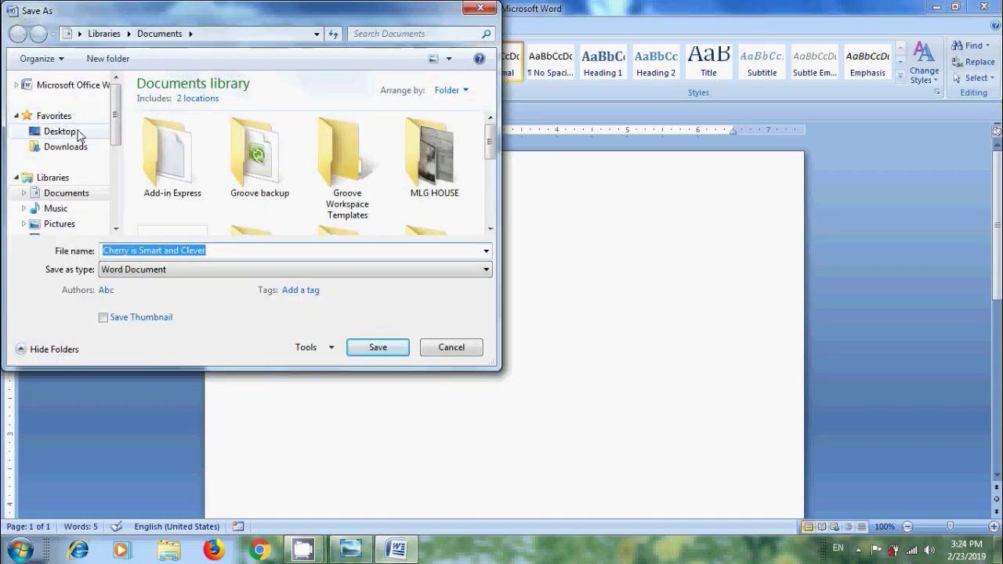
pyautogui.click(60, 132)
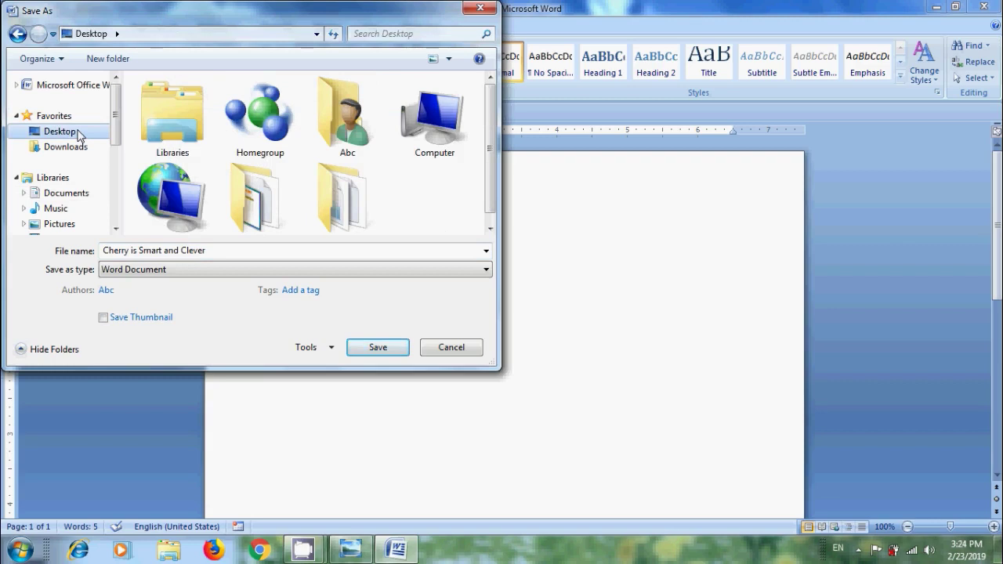
pyautogui.click(231, 250)
pyautogui.click(262, 252)
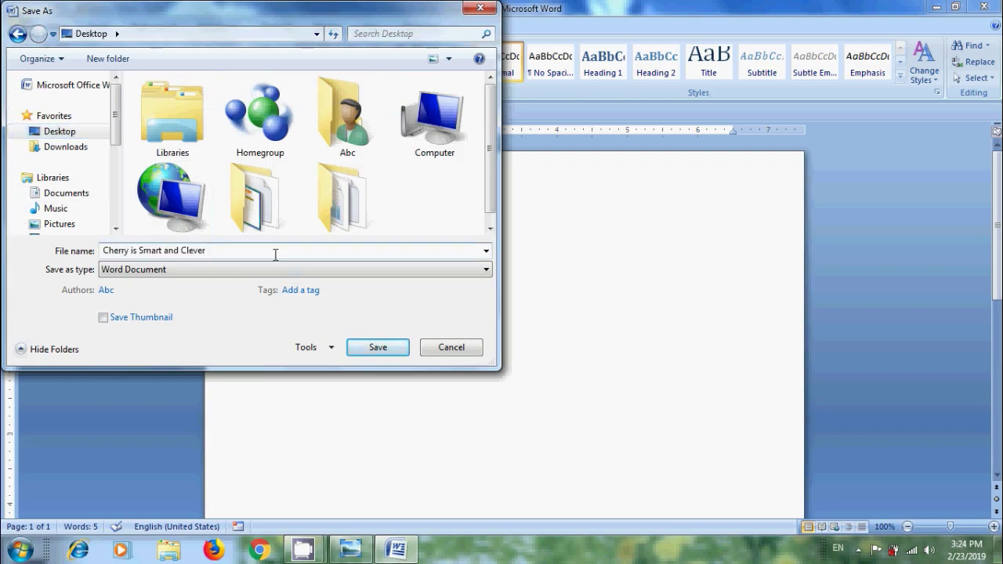
pyautogui.click(487, 270)
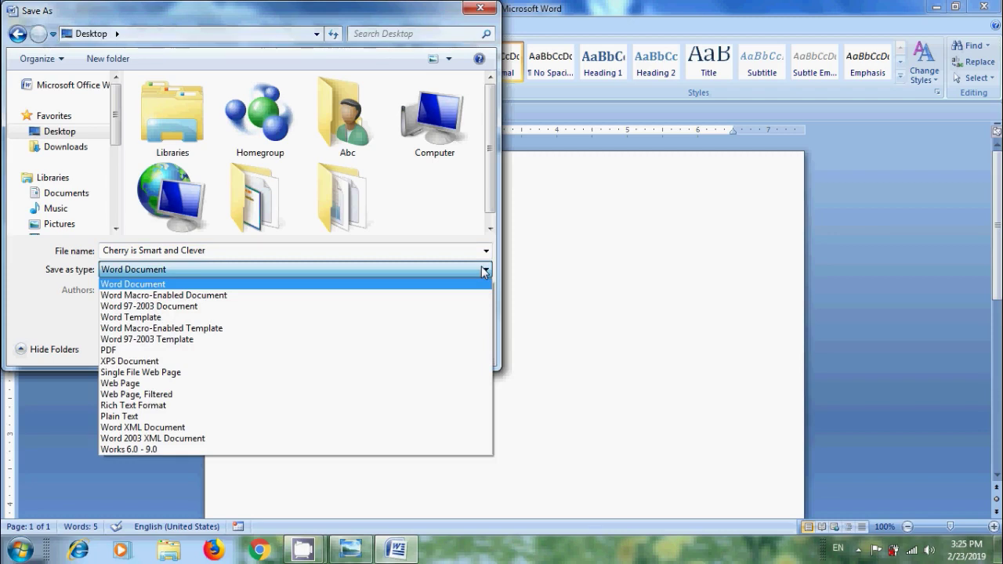
pyautogui.click(483, 270)
pyautogui.click(399, 352)
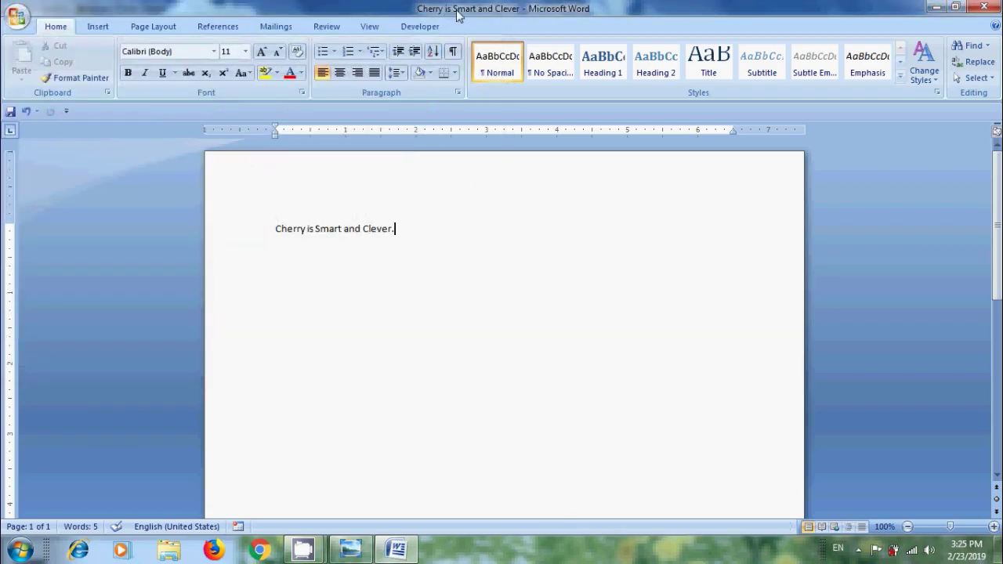
# Close the saved document and reopen "Cherry is Smart and Clever" from the desktop.
pyautogui.click(984, 6)
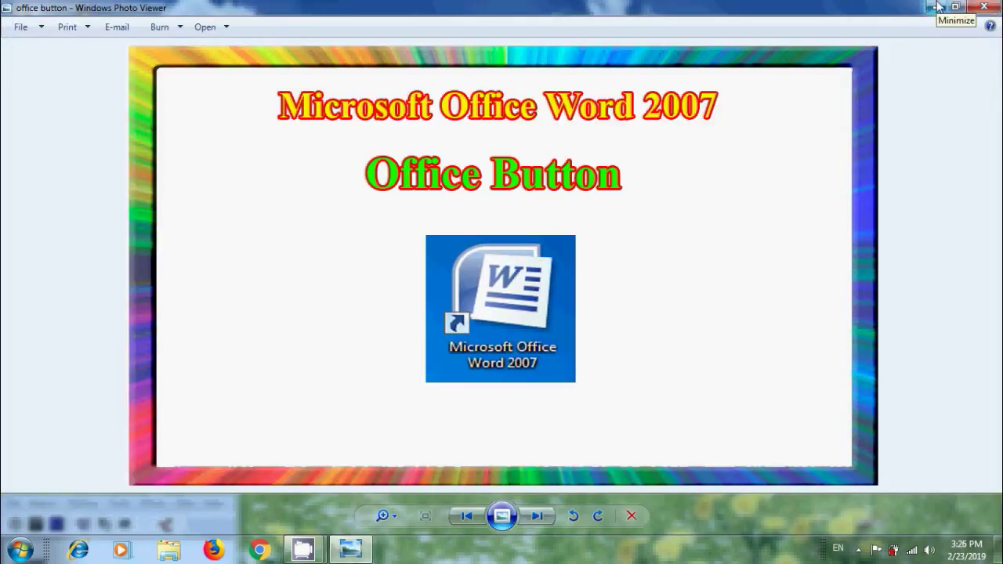
pyautogui.click(984, 8)
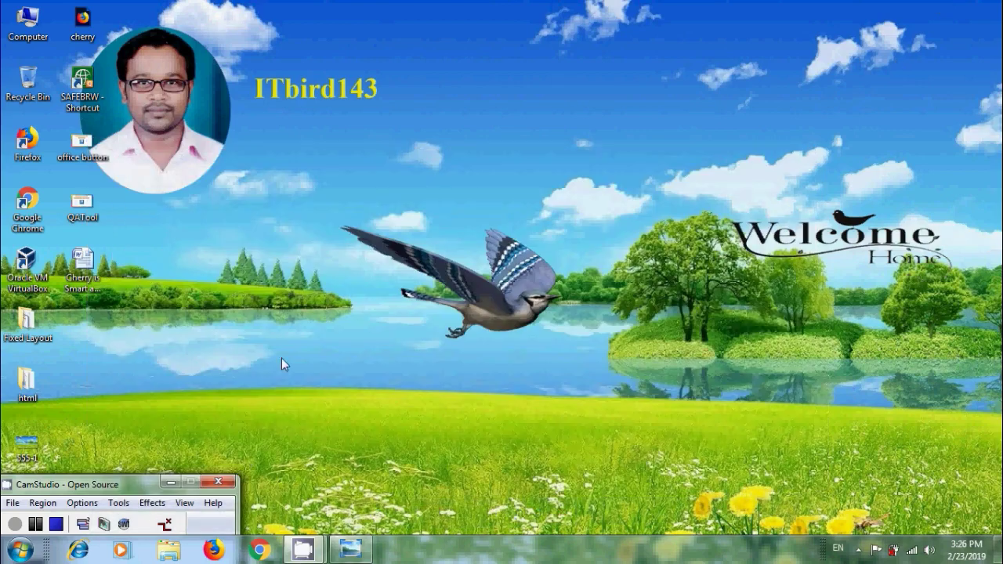
pyautogui.doubleClick(84, 258)
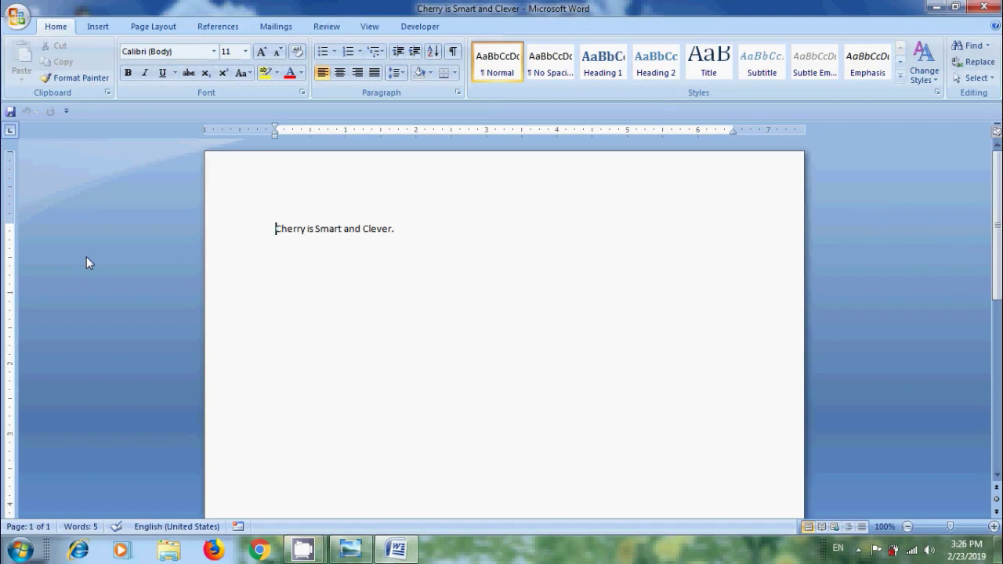
# Save a PDF copy of the document to the Desktop under the name "Cherry is Smart and Clever".
pyautogui.click(11, 17)
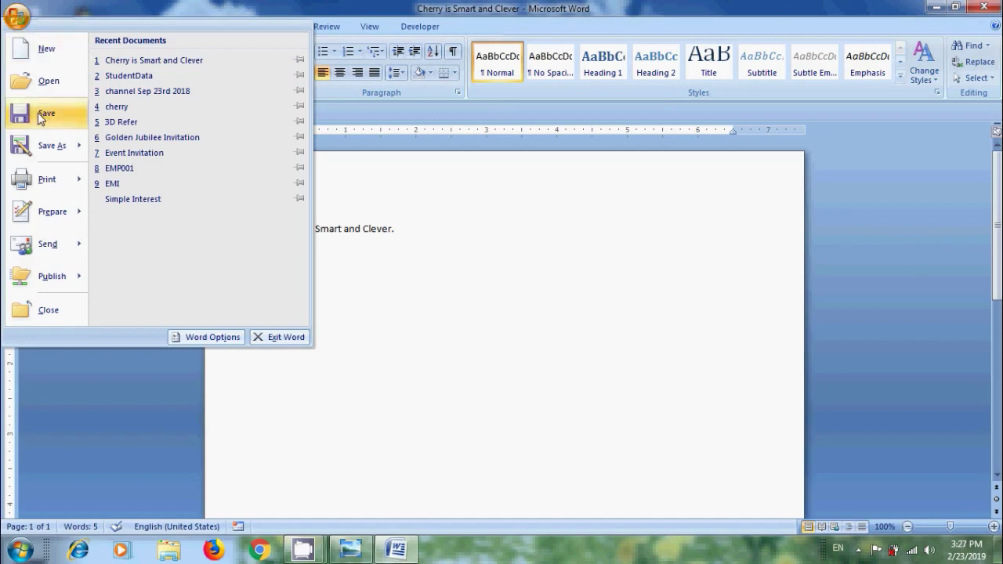
pyautogui.moveTo(45, 149)
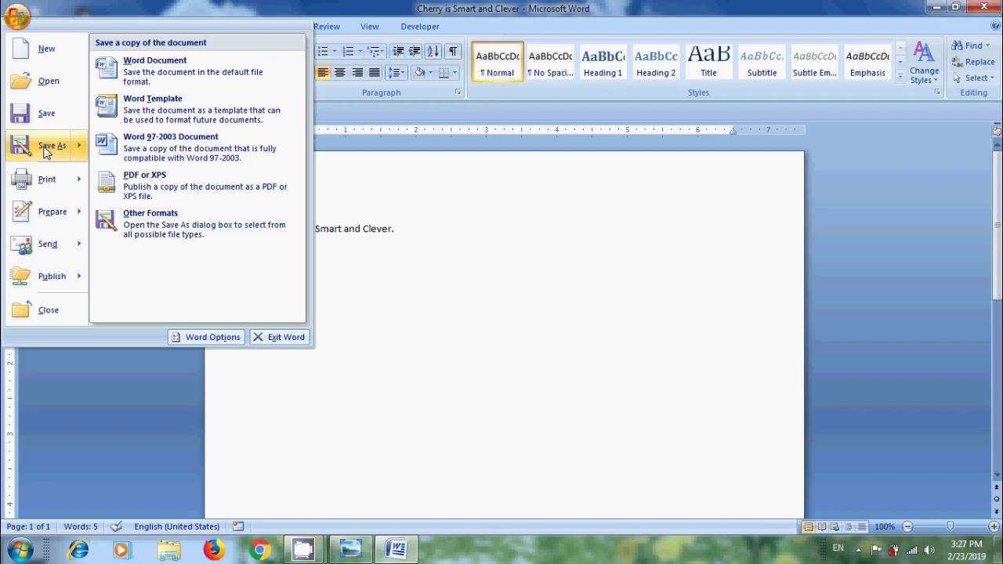
pyautogui.click(170, 222)
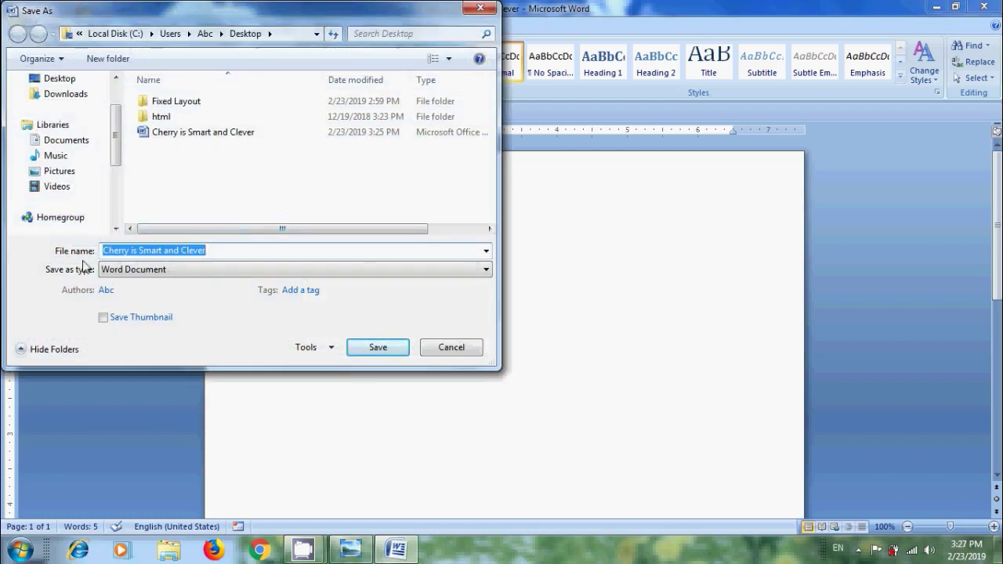
pyautogui.click(68, 81)
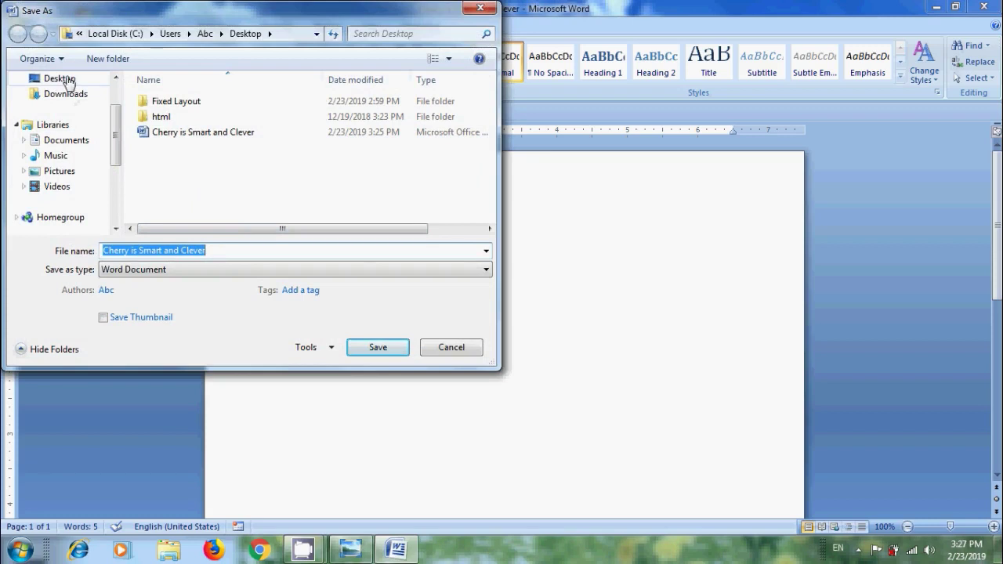
pyautogui.click(482, 270)
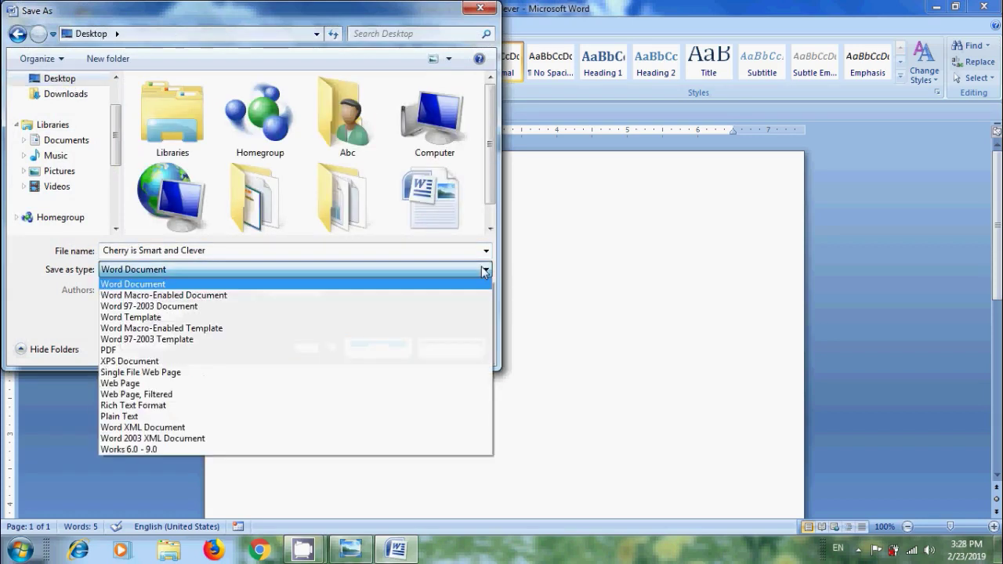
pyautogui.click(246, 350)
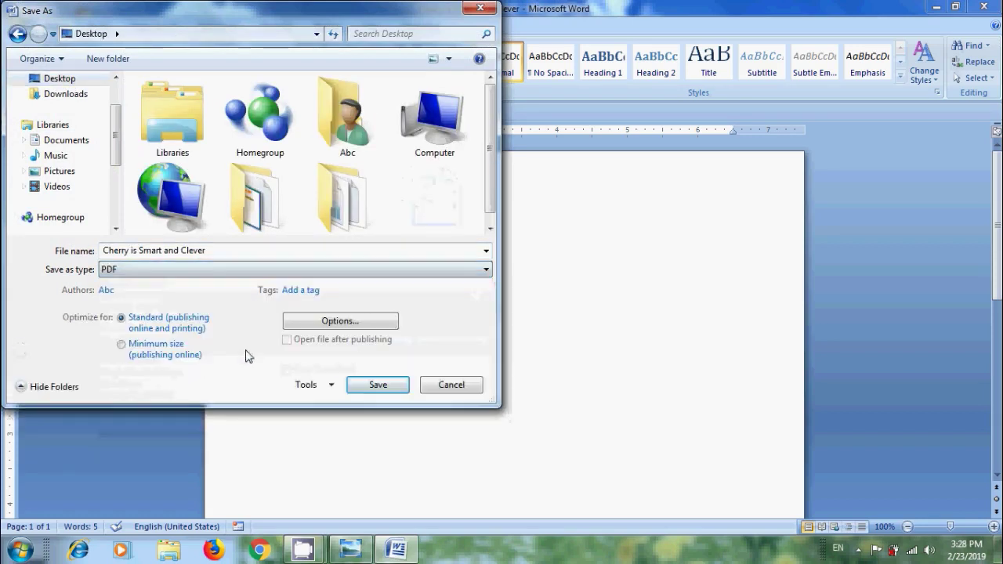
pyautogui.click(378, 386)
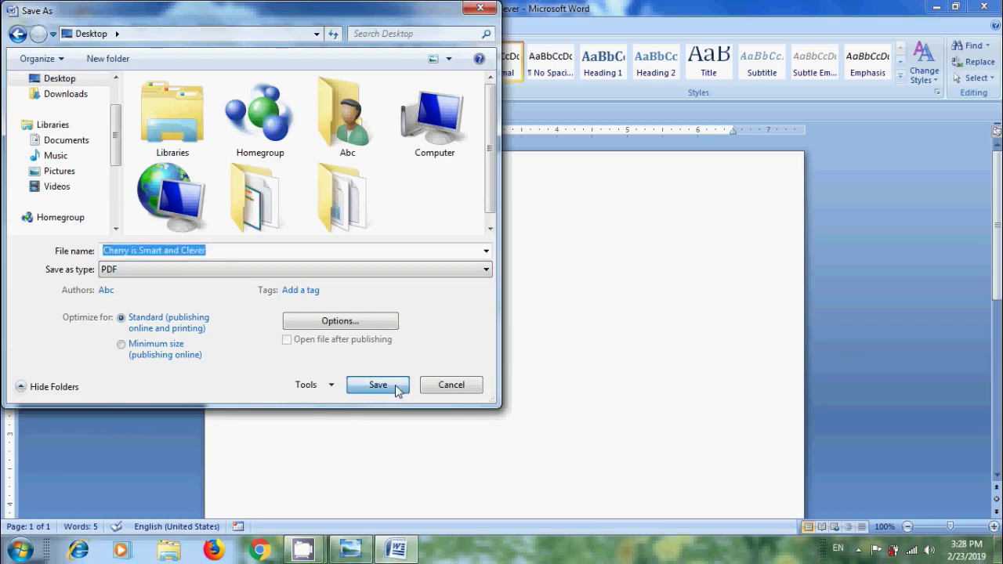
# View the "Cherry is Smart and Clever" PDF from the desktop in Adobe Reader, and return to Word.
pyautogui.click(936, 7)
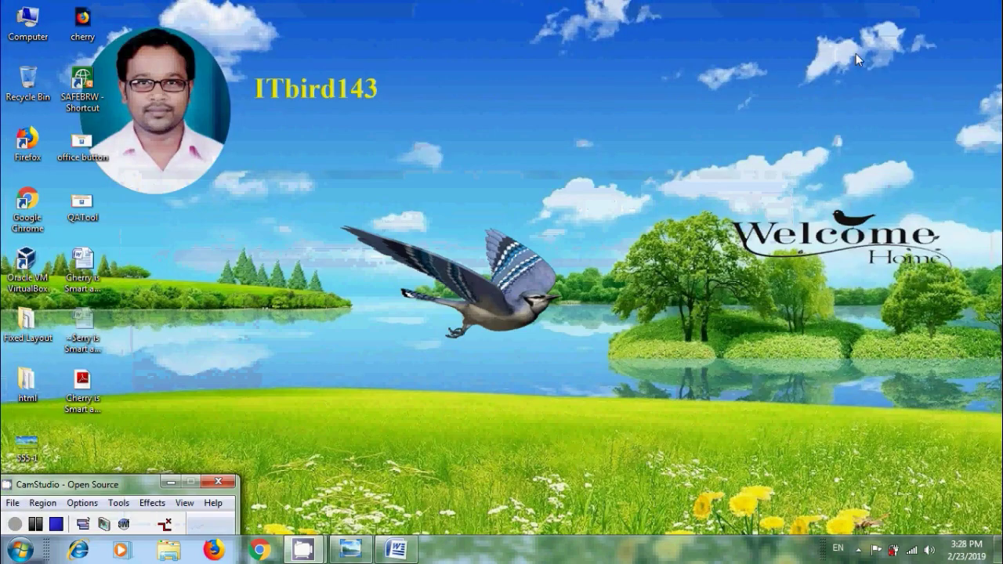
pyautogui.doubleClick(84, 400)
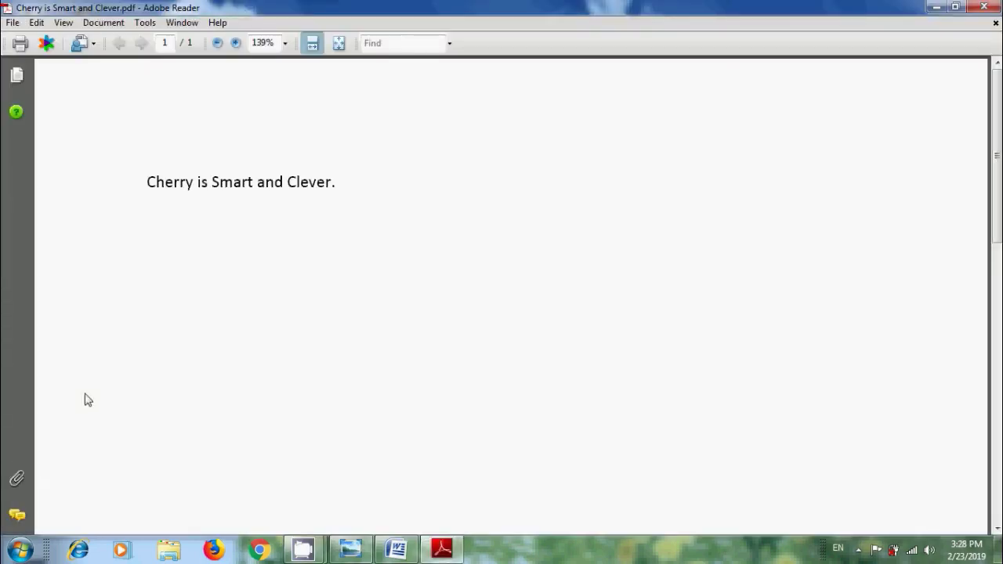
pyautogui.click(396, 549)
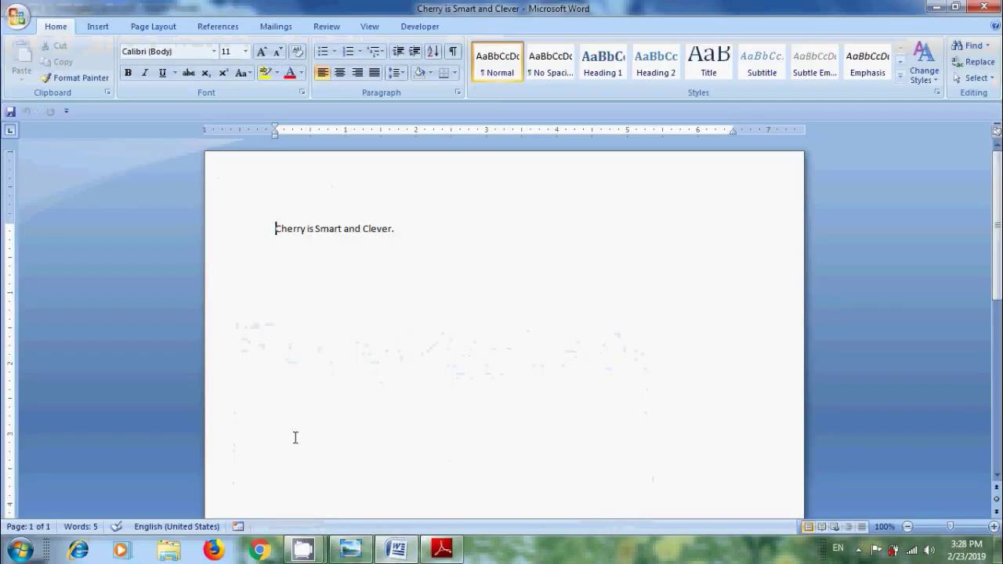
# View the document in Print Preview, and return to the normal editing view.
pyautogui.click(16, 17)
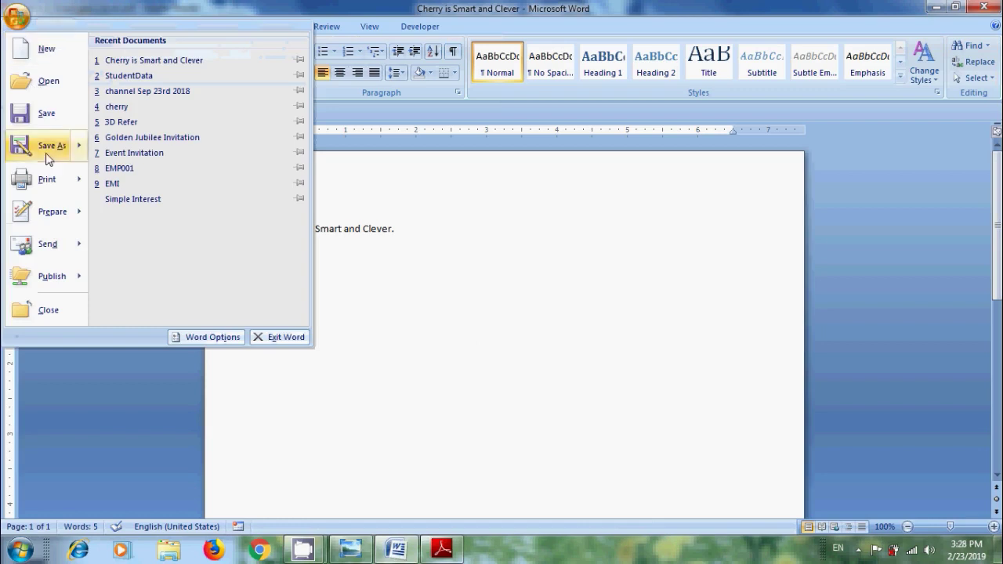
pyautogui.moveTo(50, 185)
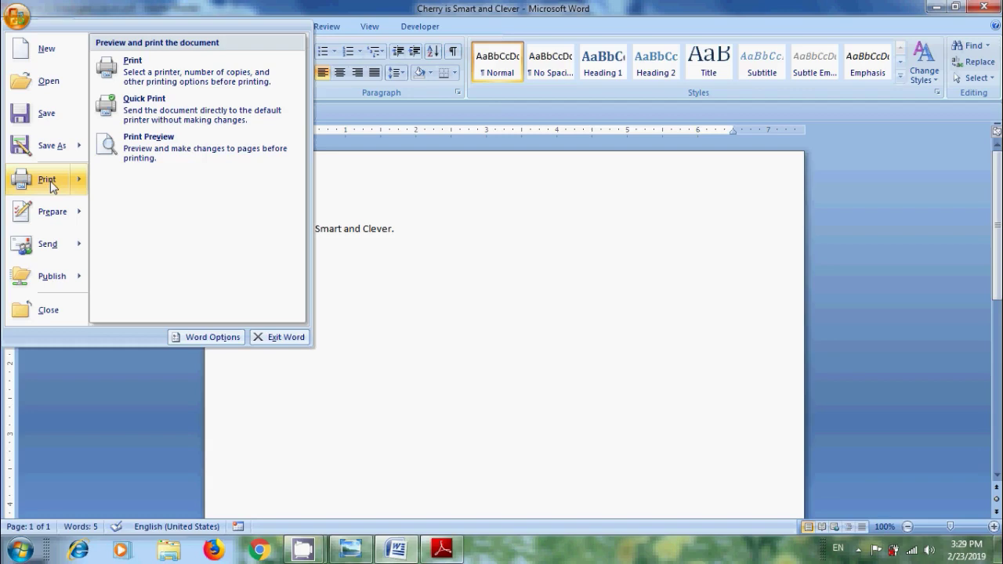
pyautogui.click(197, 152)
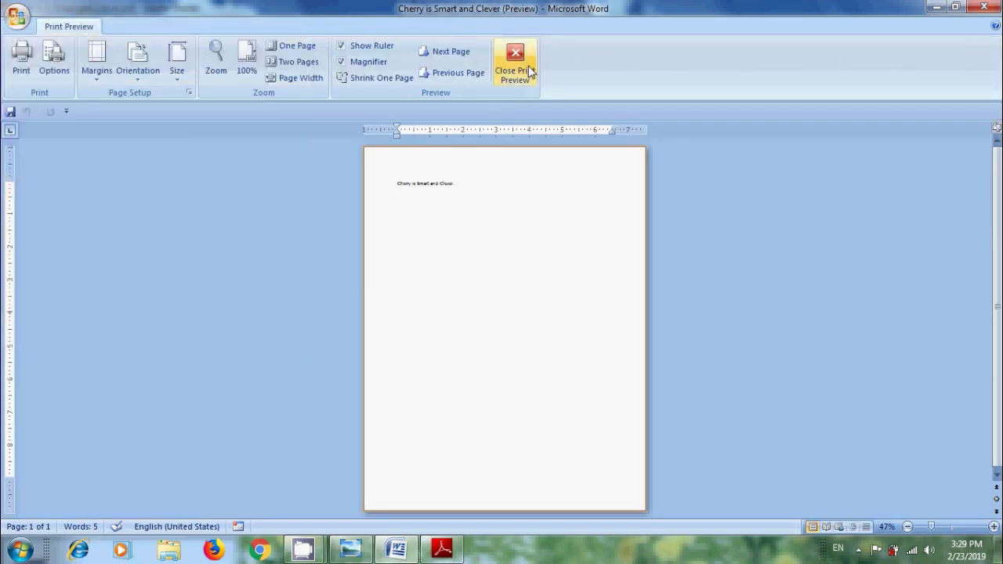
pyautogui.click(515, 63)
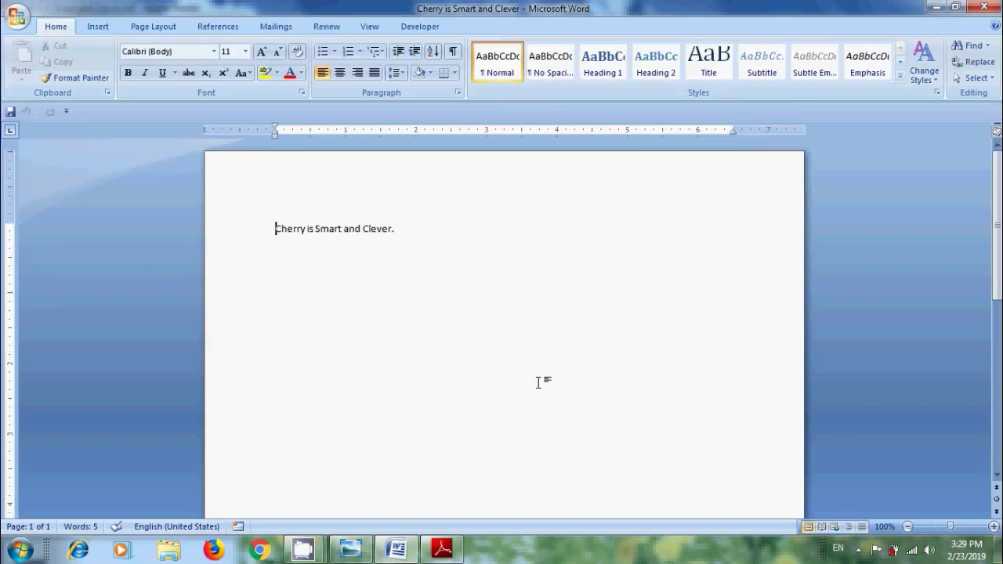
# View the document's properties, such as title, author and keywords.
pyautogui.click(21, 18)
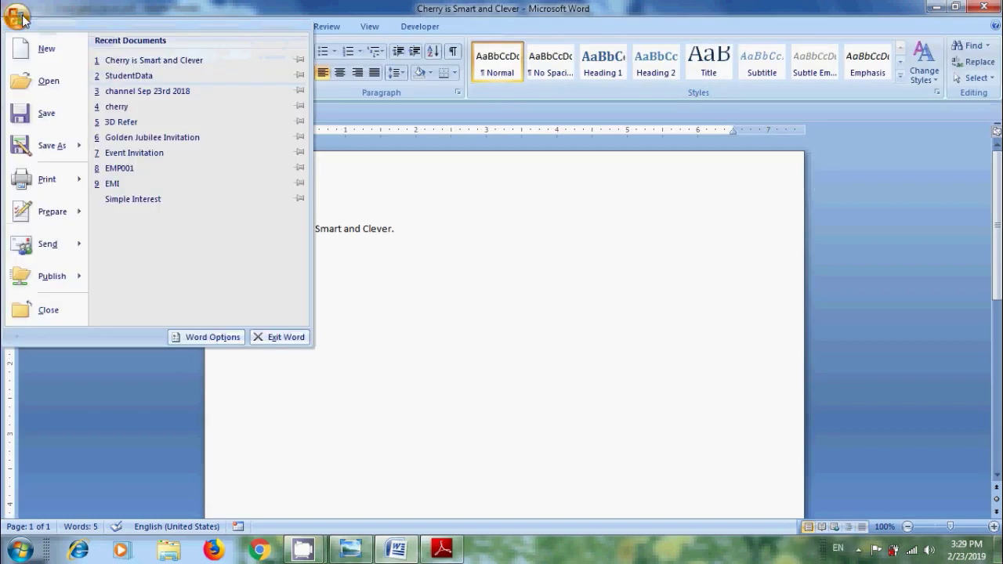
pyautogui.moveTo(41, 215)
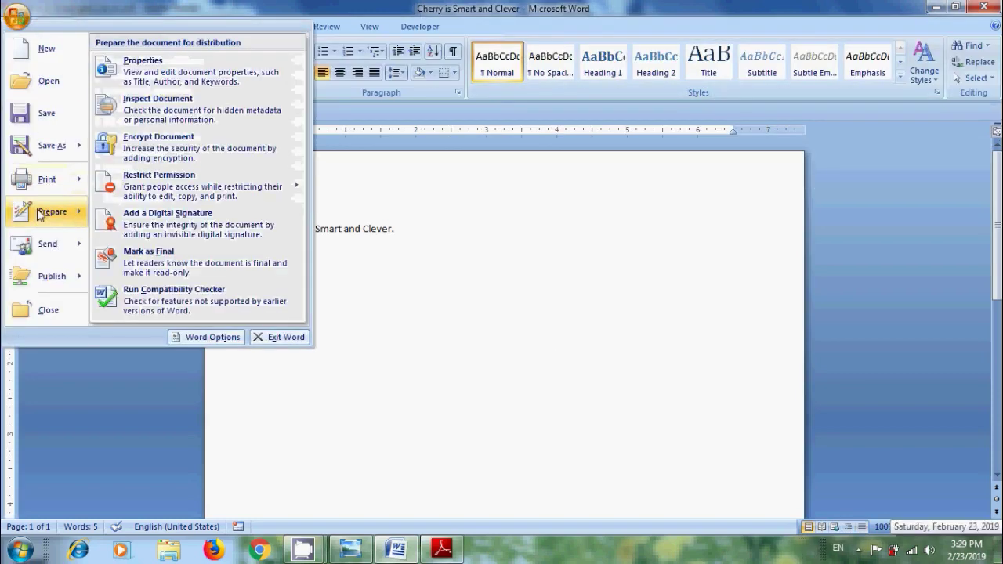
pyautogui.click(202, 77)
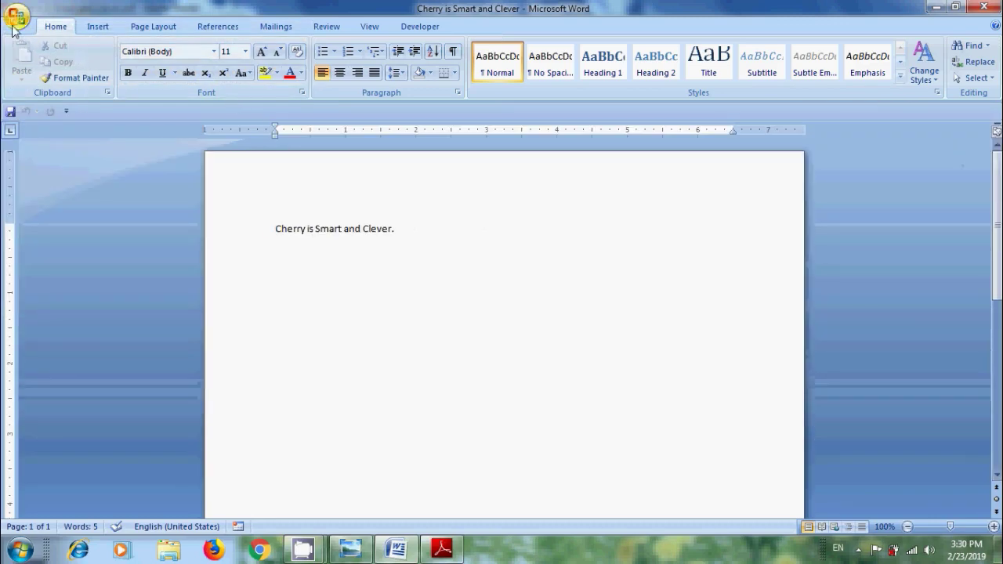
# Examine the commands available for preparing, sending and publishing the document.
pyautogui.click(15, 16)
pyautogui.moveTo(55, 219)
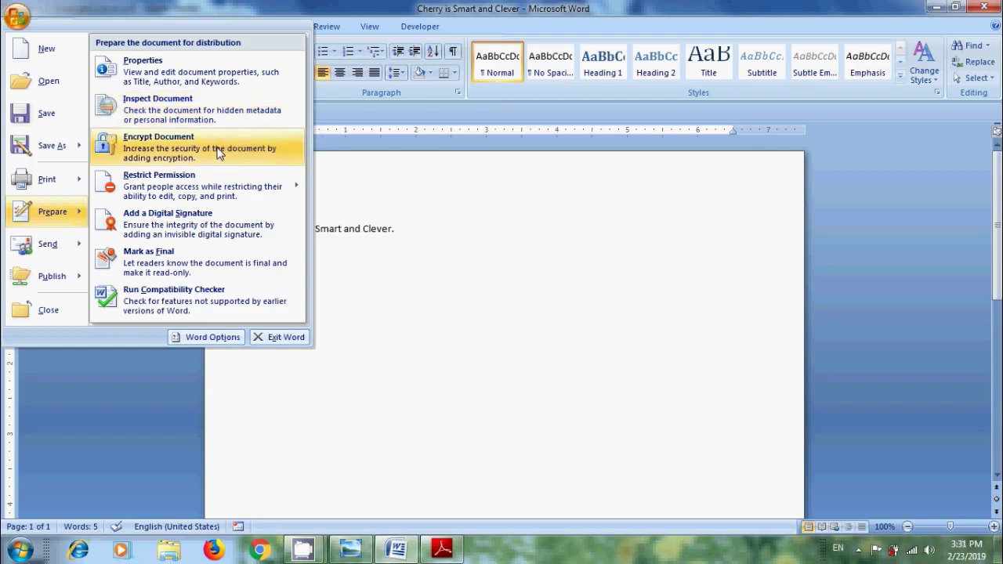
pyautogui.moveTo(229, 186)
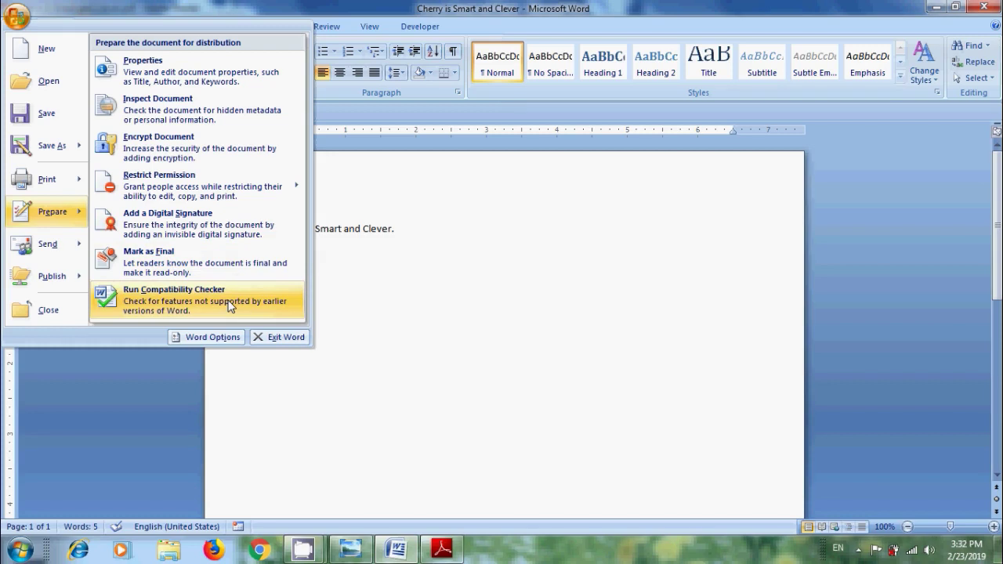
pyautogui.moveTo(47, 249)
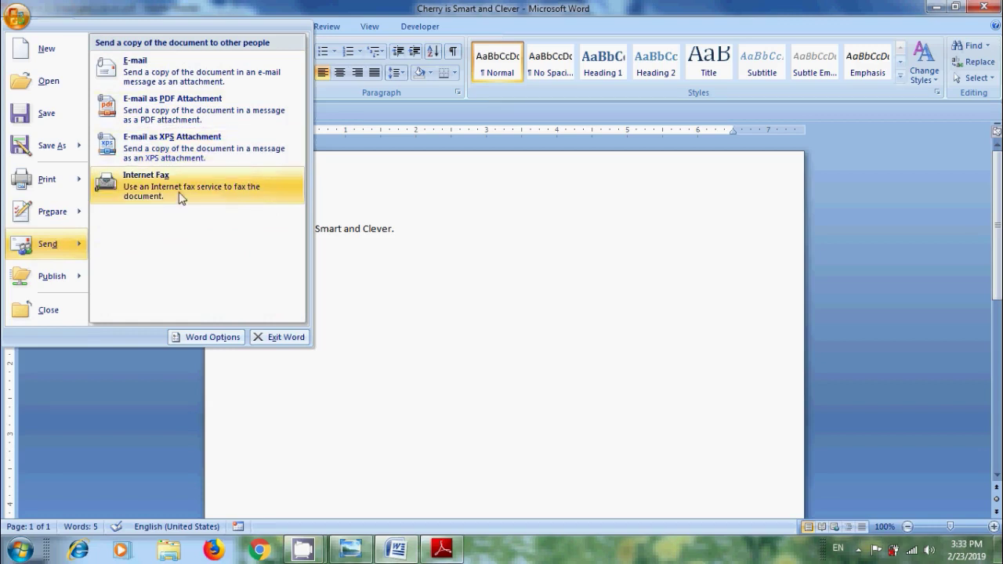
pyautogui.moveTo(44, 276)
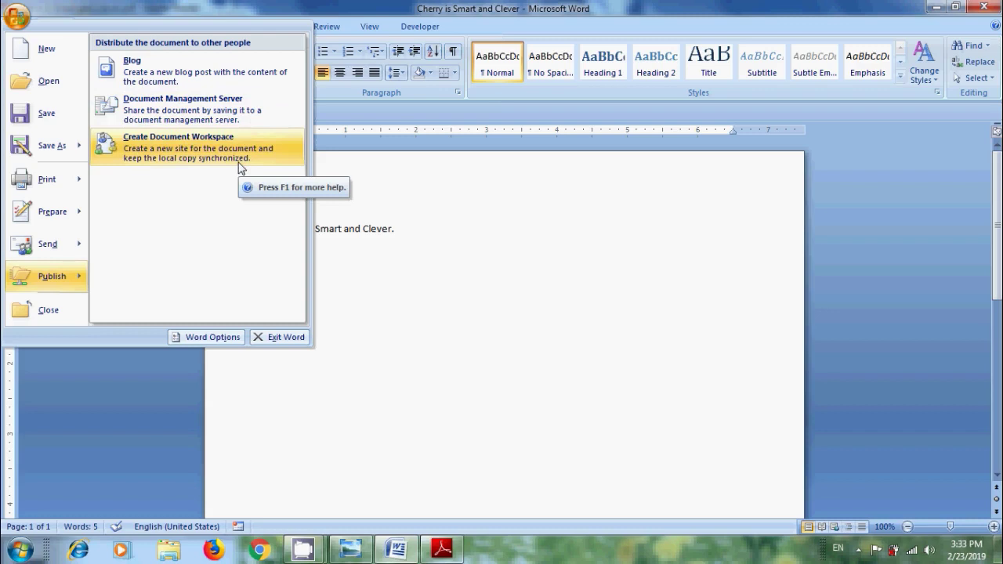
# View the Popular settings in Word Options, and close them without making changes.
pyautogui.click(213, 338)
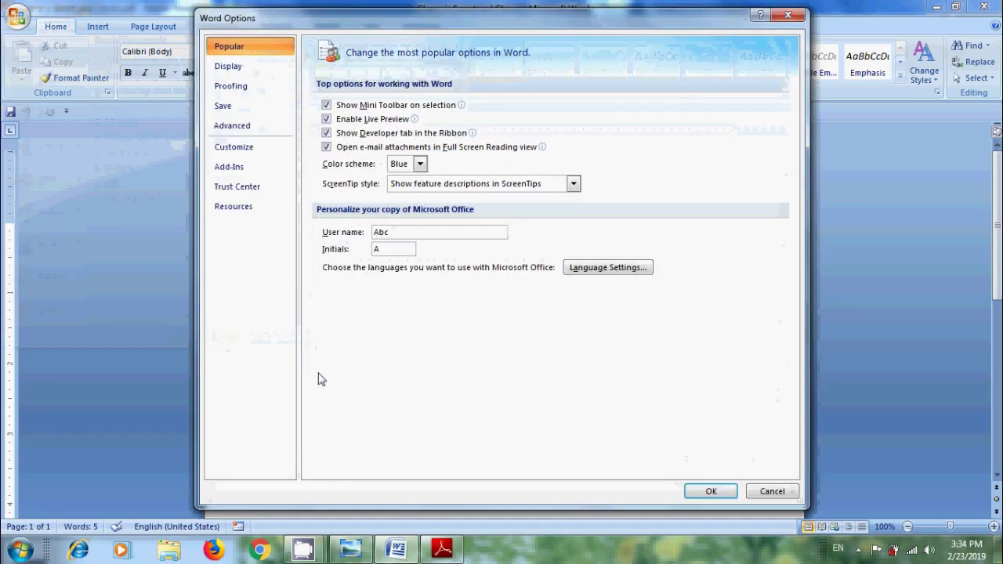
pyautogui.click(795, 494)
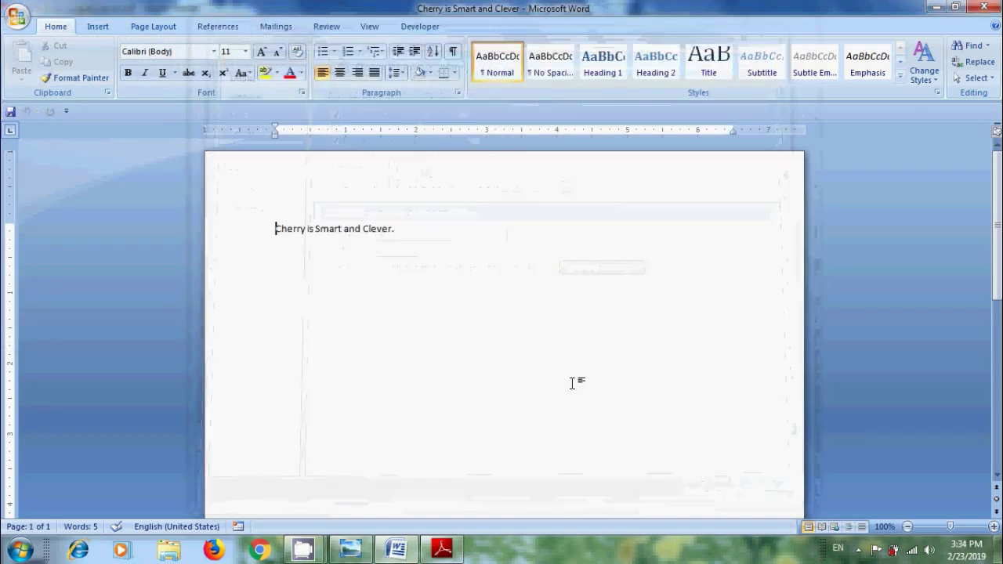